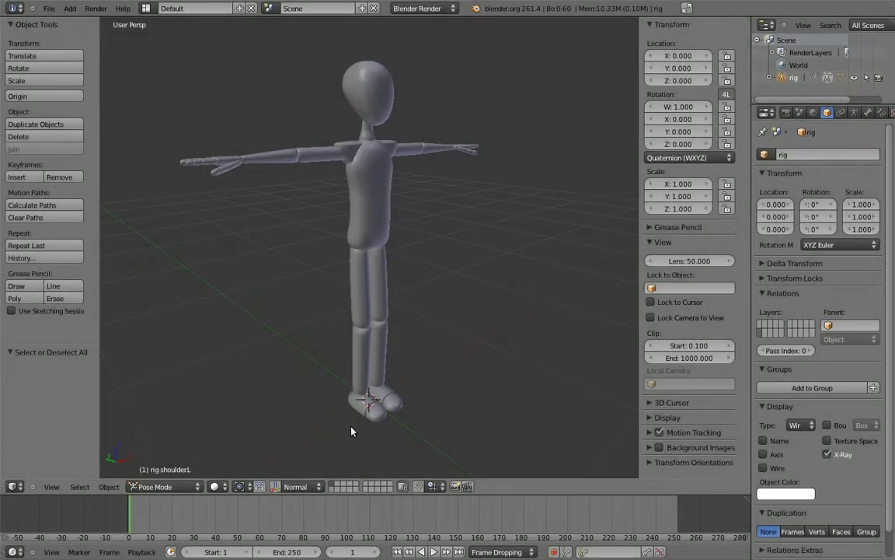
# Reveal the armature bones inside the biped character mesh
pyautogui.hotkey('ctrl', 'Tab')
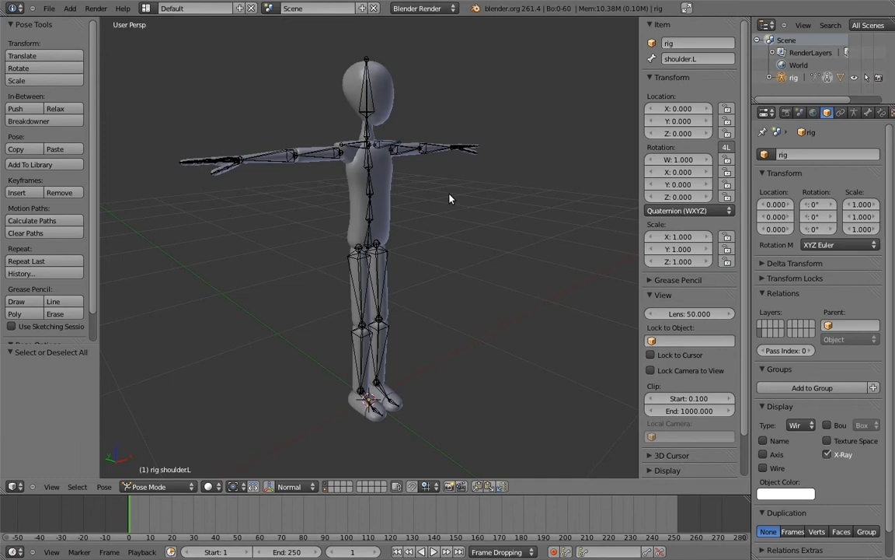
# Switch to an orthographic front view and raise the left upper arm
pyautogui.press('KP_1')
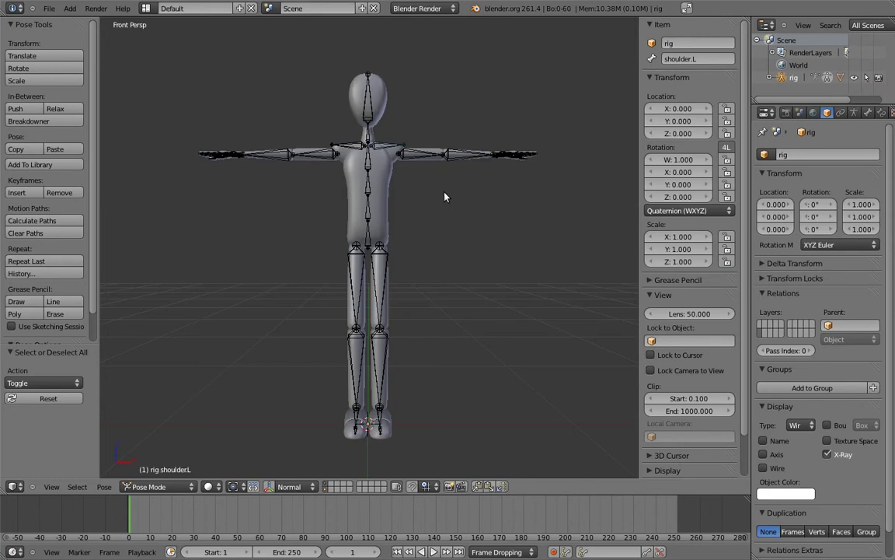
pyautogui.press('KP_5')
pyautogui.rightClick(402, 191)
pyautogui.scroll(4, 447, 168)
pyautogui.keyDown('shift'); pyautogui.moveTo(452, 214); pyautogui.dragTo(419, 295, button='middle'); pyautogui.keyUp('shift')
pyautogui.press('r')
pyautogui.click(414, 165)
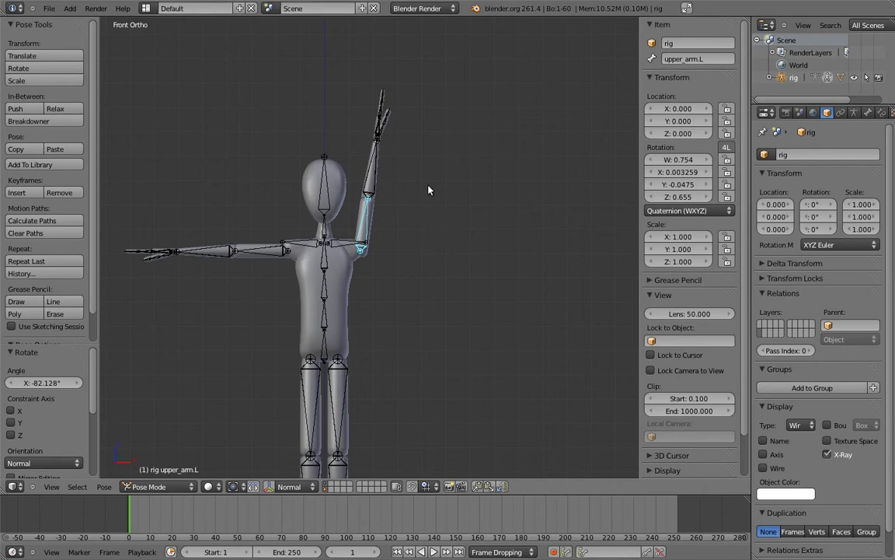
# Lower the left arm, raise the left shoulder, then clear all bone rotations
pyautogui.press('r')
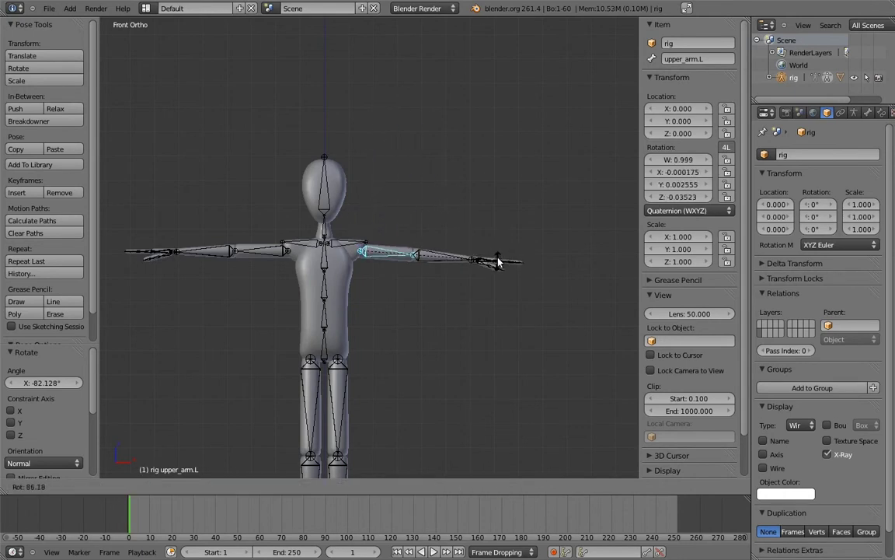
pyautogui.click(499, 254)
pyautogui.rightClick(342, 241)
pyautogui.press('r')
pyautogui.click(474, 208)
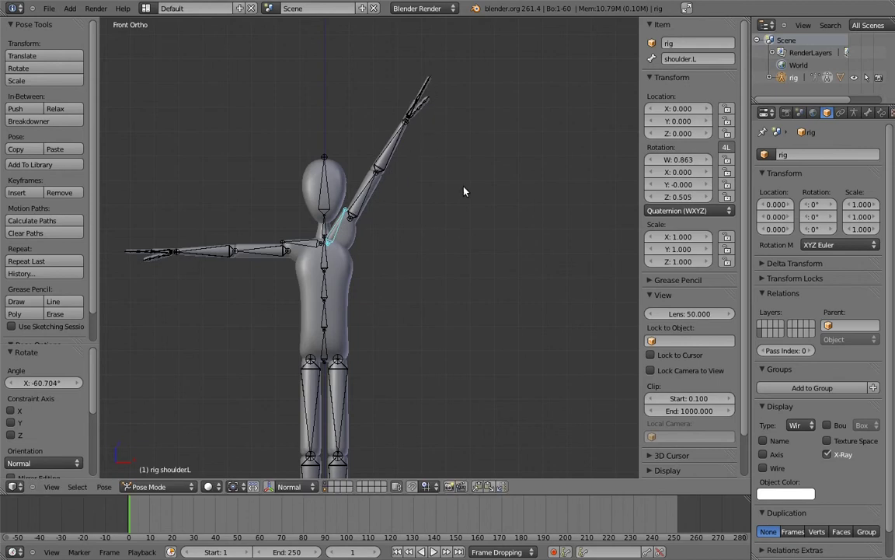
pyautogui.press('a')
pyautogui.hotkey('alt', 'r')
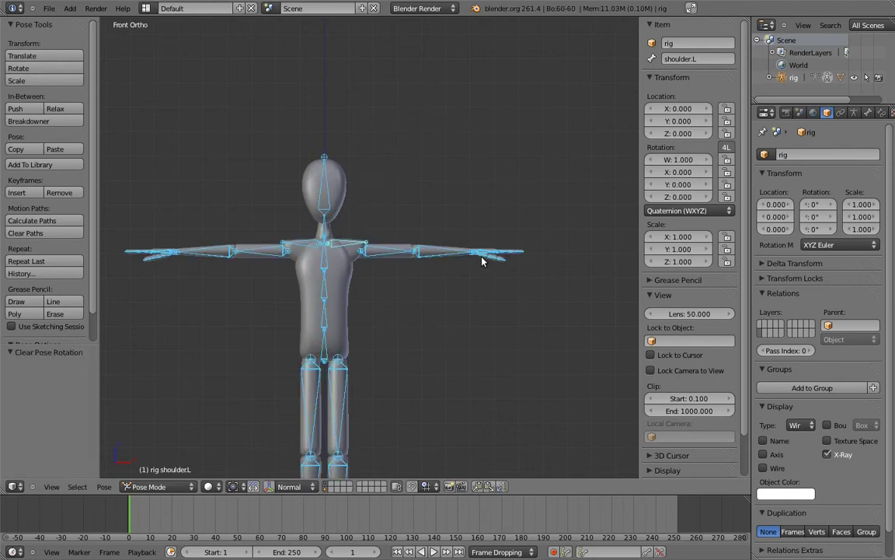
# Close in on the left shoulder and swivel shoulder.L freely with trackball rotation
pyautogui.press('a')
pyautogui.moveTo(420, 234); pyautogui.dragTo(365, 293, button='middle')
pyautogui.scroll(6, 369, 326)
pyautogui.moveTo(372, 360); pyautogui.dragTo(447, 294, button='middle')
pyautogui.rightClick(352, 325)
pyautogui.scroll(5, 346, 334)
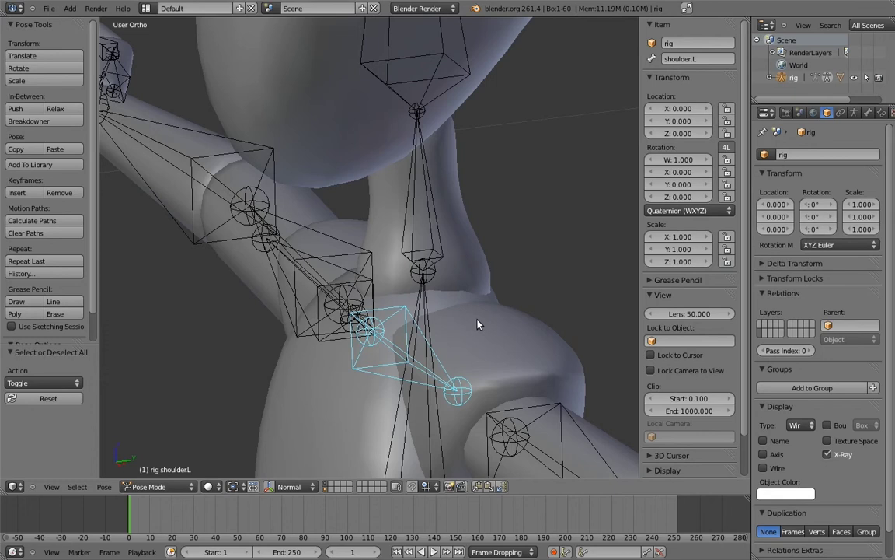
pyautogui.press('r')
pyautogui.press('r')
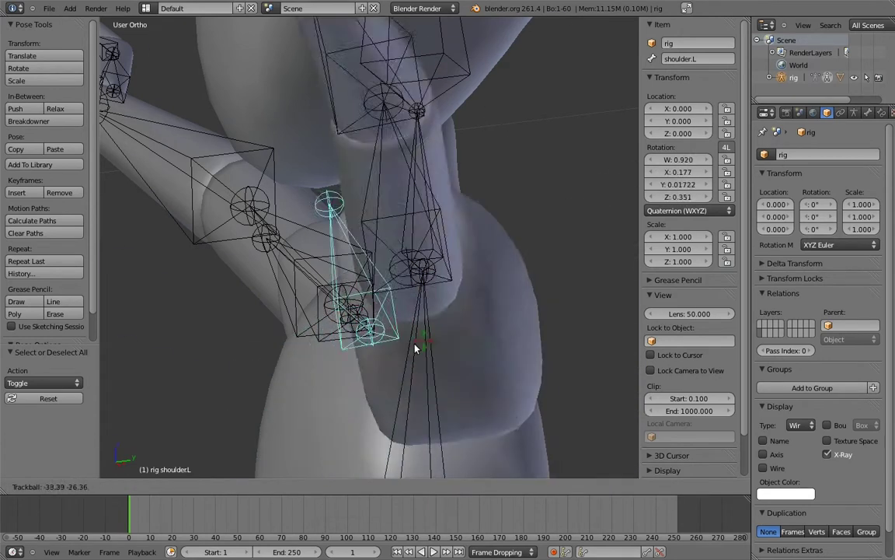
# Confirm the shoulder swivel and curl the palm_d.L bone on the X axis
pyautogui.press('r')
pyautogui.click(460, 381)
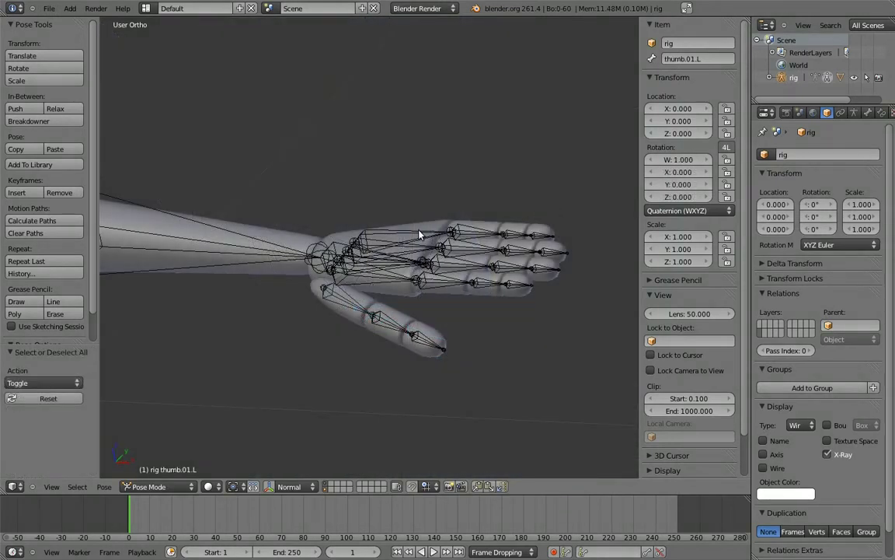
pyautogui.rightClick(420, 233)
pyautogui.moveTo(420, 233); pyautogui.dragTo(324, 296, button='middle')
pyautogui.press('r')
pyautogui.press('x')
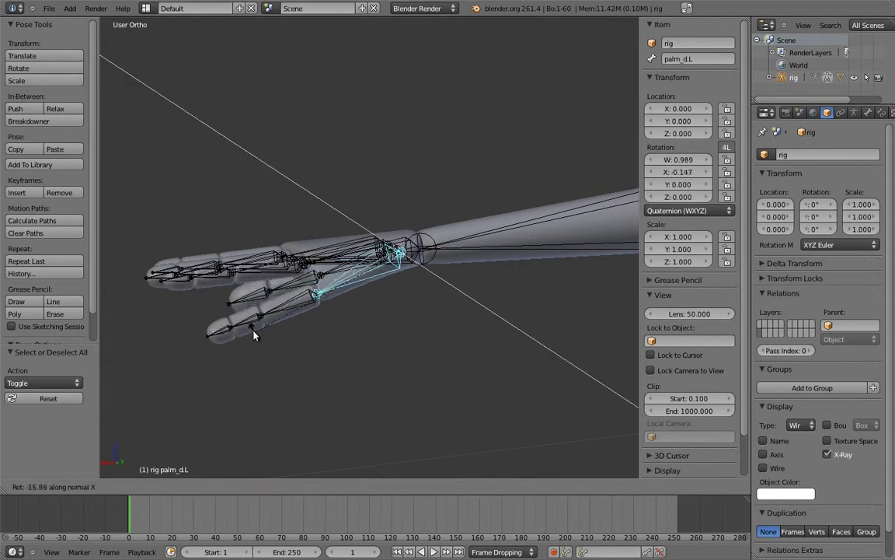
pyautogui.click(260, 330)
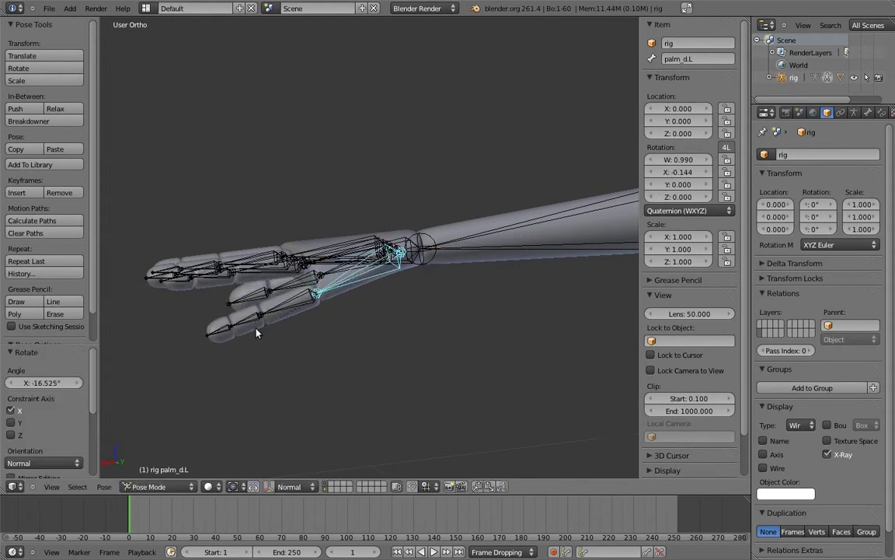
# Curl the left palm further on X and tuck the thumb in to form a fist
pyautogui.moveTo(260, 330); pyautogui.dragTo(444, 296, button='middle')
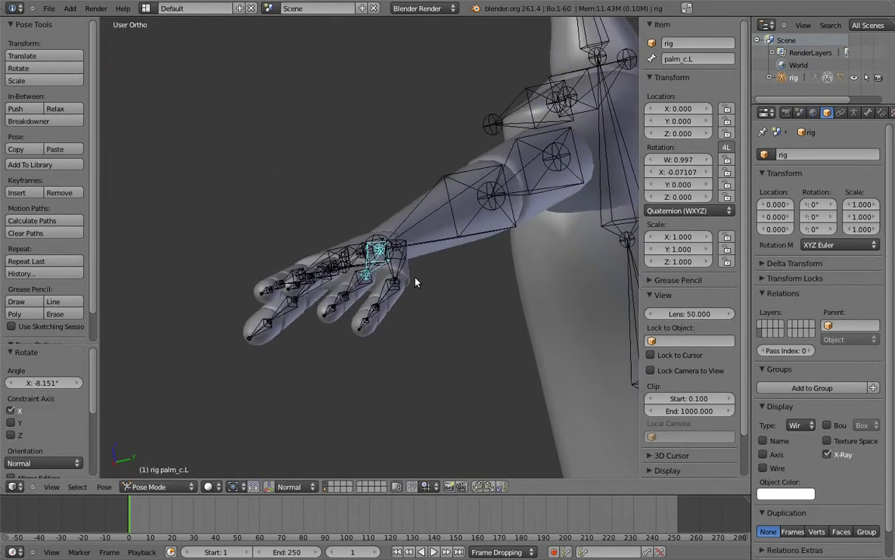
pyautogui.rightClick(414, 274)
pyautogui.moveTo(413, 273); pyautogui.dragTo(459, 272, button='middle')
pyautogui.press('r')
pyautogui.press('x')
pyautogui.click(459, 276)
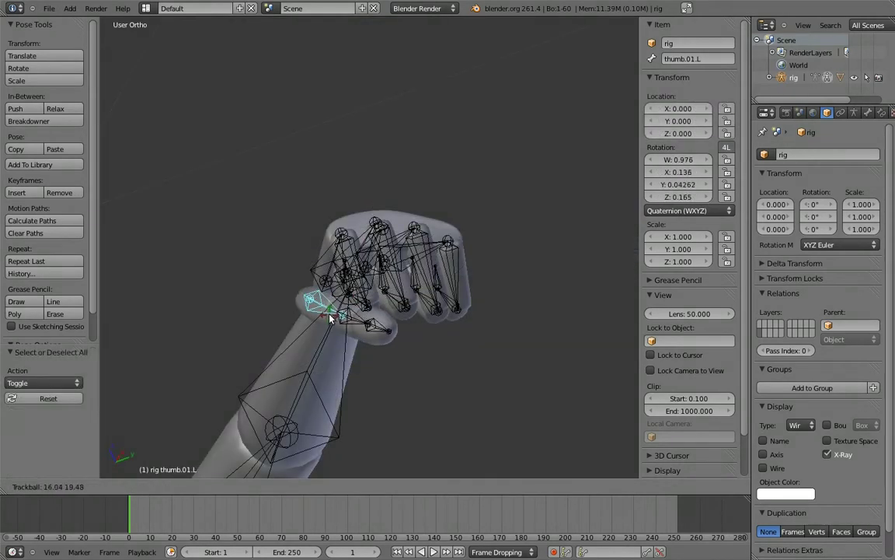
pyautogui.press('Return')
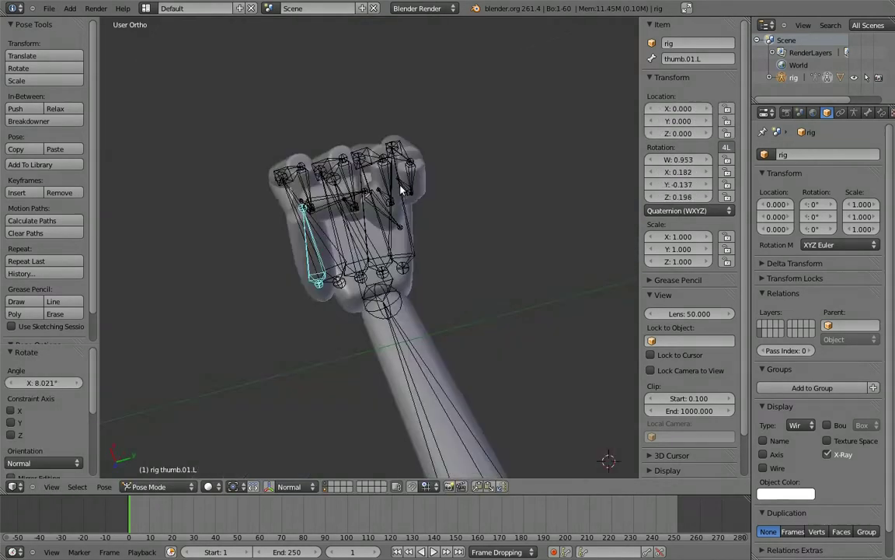
pyautogui.moveTo(359, 165); pyautogui.dragTo(413, 289, button='middle')
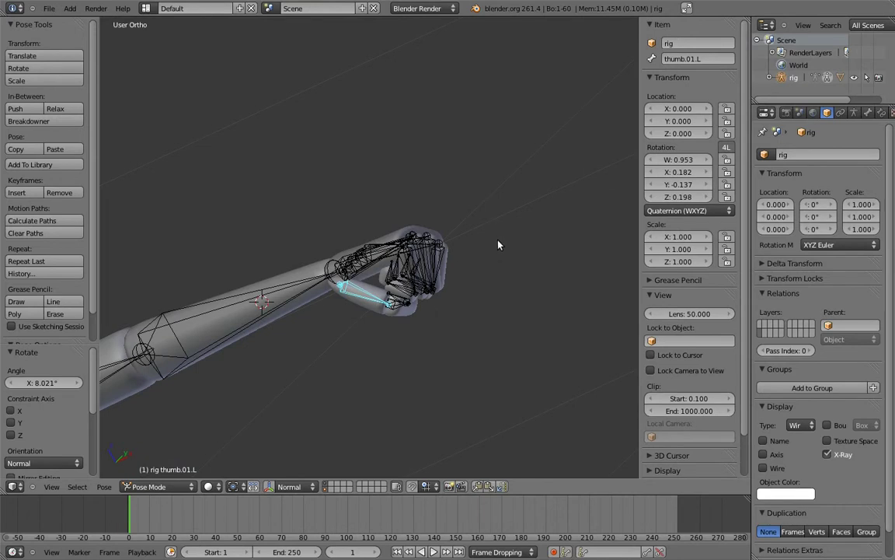
pyautogui.press('a')
pyautogui.press('Home')
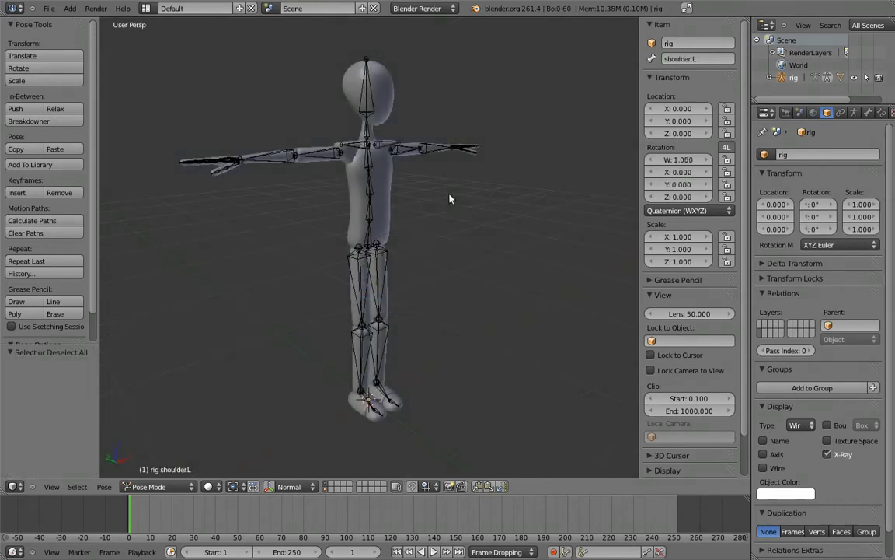